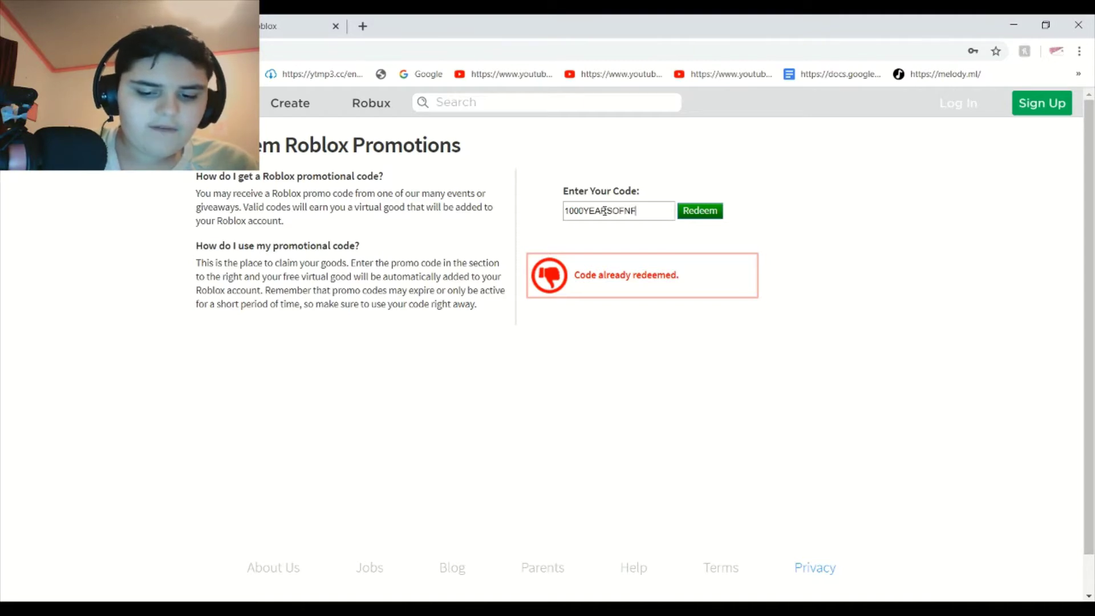
- Fix the promo code to read 100YEARSOFNFL by removing the stray S and one extra 0
{"action": "type", "text": "L"}
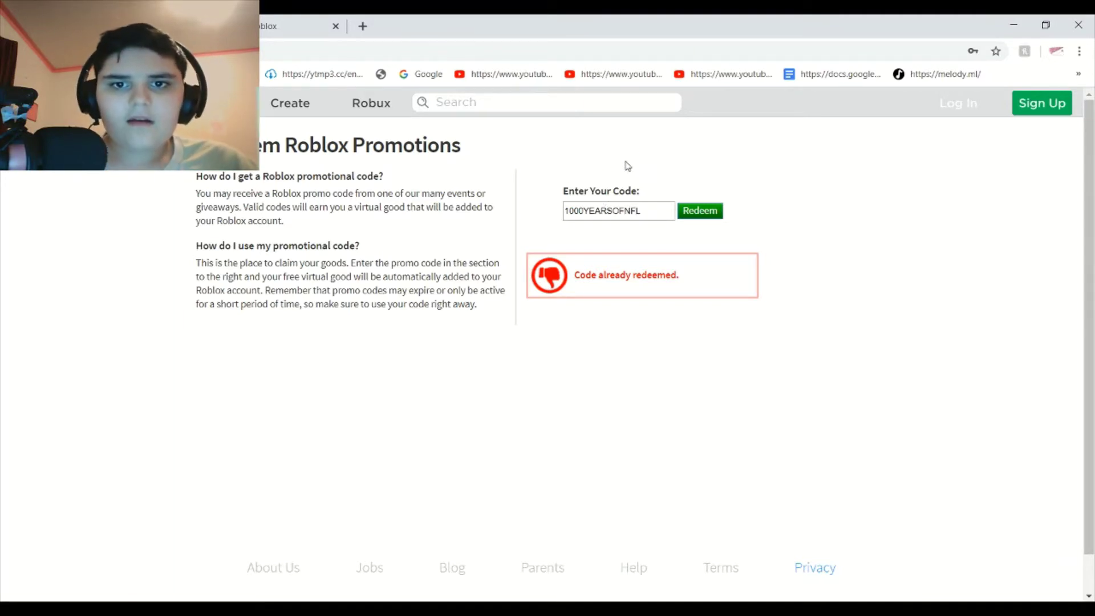
{"action": "left_click", "coordinate": [613, 210]}
{"action": "key", "text": "BackSpace"}
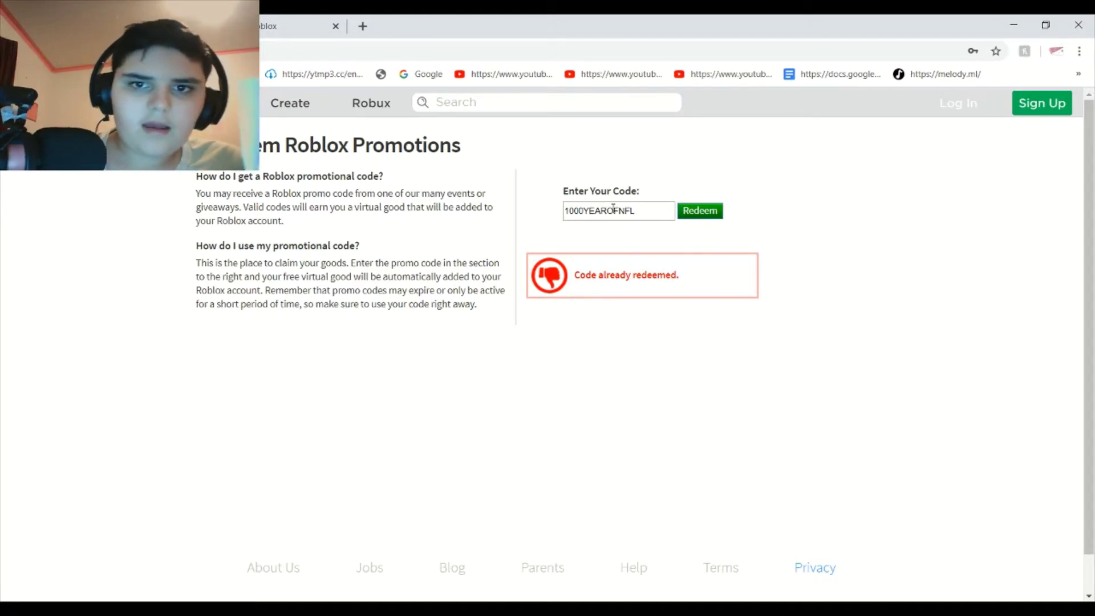
{"action": "type", "text": "S"}
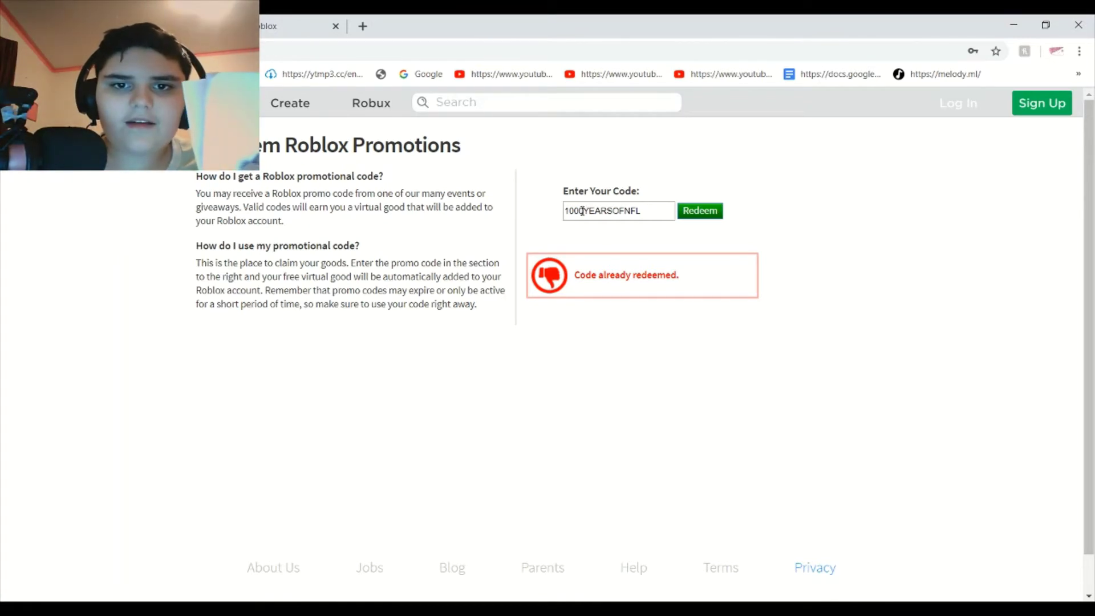
{"action": "left_click", "coordinate": [582, 211]}
{"action": "key", "text": "BackSpace"}
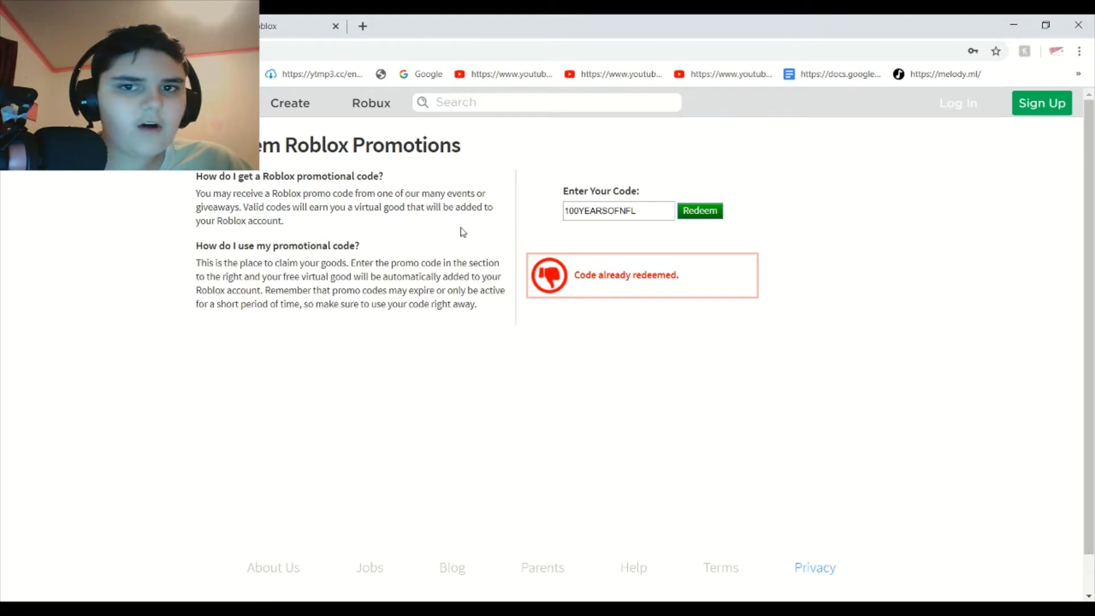
- Go to the Avatar Editor and scroll through the items to find the Golden Football
{"action": "left_click", "coordinate": [336, 25]}
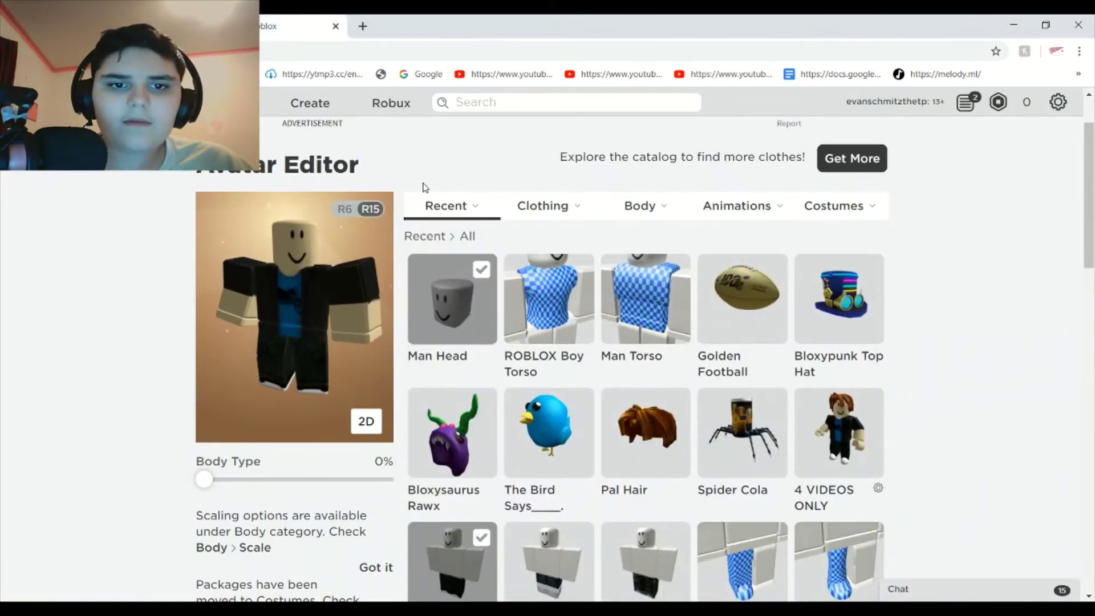
{"action": "scroll", "coordinate": [535, 322], "scroll_direction": "down", "scroll_amount": 5}
{"action": "scroll", "coordinate": [534, 322], "scroll_direction": "down", "scroll_amount": 10}
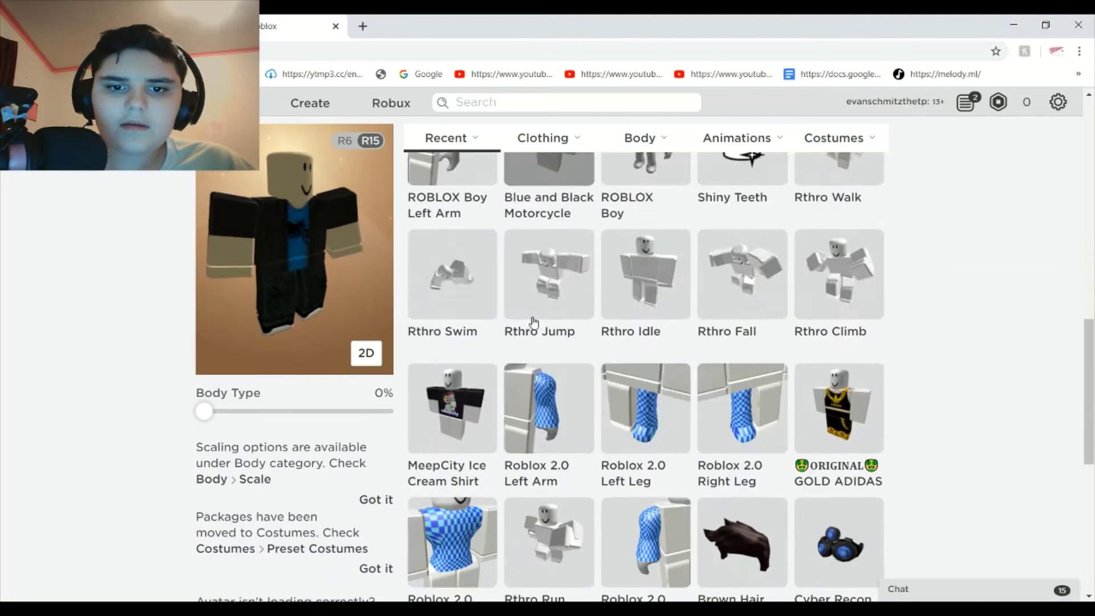
{"action": "scroll", "coordinate": [741, 355], "scroll_direction": "up", "scroll_amount": 3}
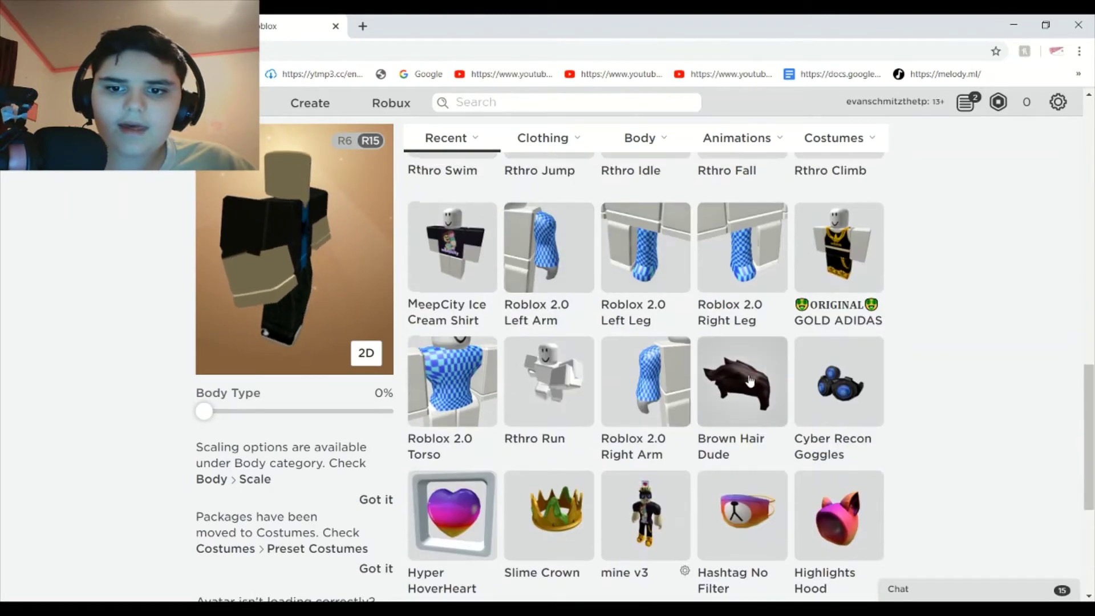
{"action": "scroll", "coordinate": [741, 355], "scroll_direction": "down", "scroll_amount": 4}
{"action": "scroll", "coordinate": [632, 375], "scroll_direction": "up", "scroll_amount": 9}
{"action": "scroll", "coordinate": [570, 354], "scroll_direction": "up", "scroll_amount": 6}
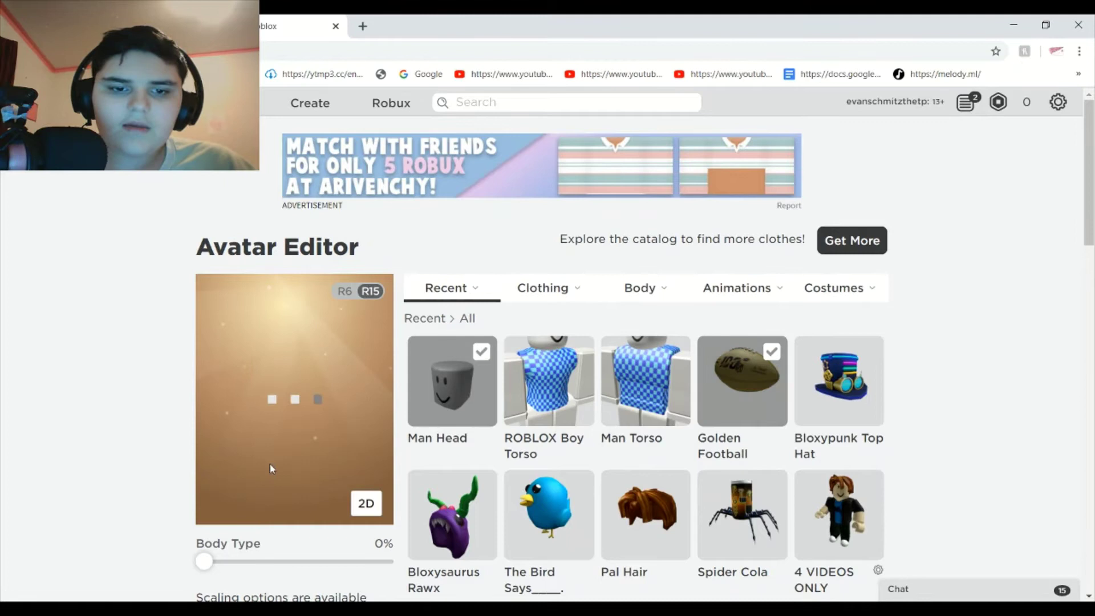
- Rotate the avatar preview through a tilted side view and profile, then back to face forward
{"action": "left_click_drag", "start_coordinate": [271, 461], "coordinate": [343, 441]}
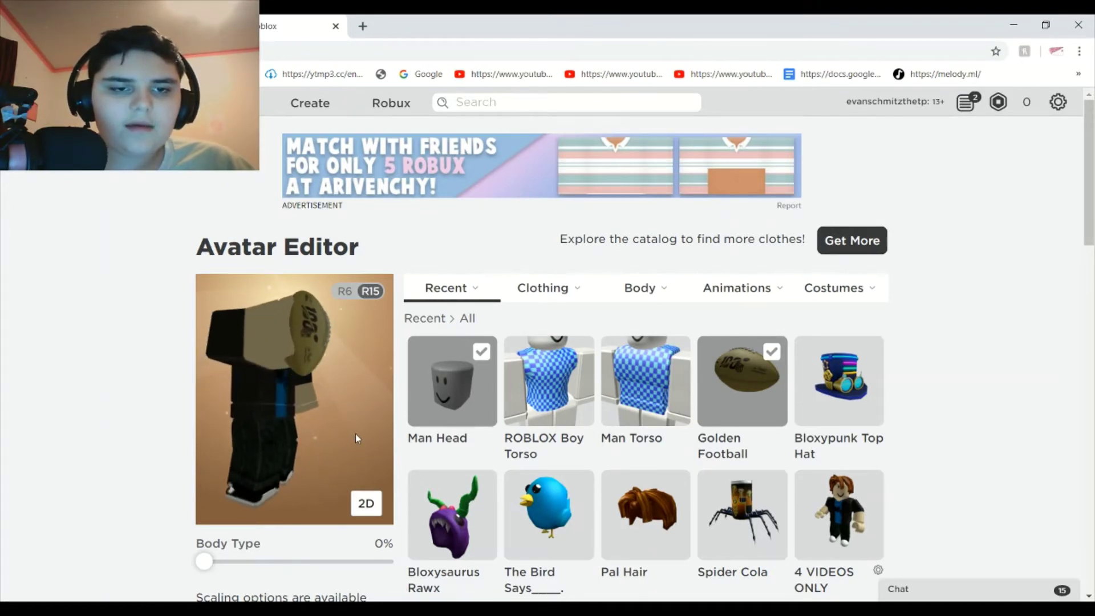
{"action": "mouse_move", "coordinate": [349, 441]}
{"action": "left_mouse_down"}
{"action": "mouse_move", "coordinate": [352, 431]}
{"action": "mouse_move", "coordinate": [354, 442]}
{"action": "mouse_move", "coordinate": [320, 438]}
{"action": "mouse_move", "coordinate": [352, 444]}
{"action": "mouse_move", "coordinate": [339, 452]}
{"action": "left_mouse_up"}
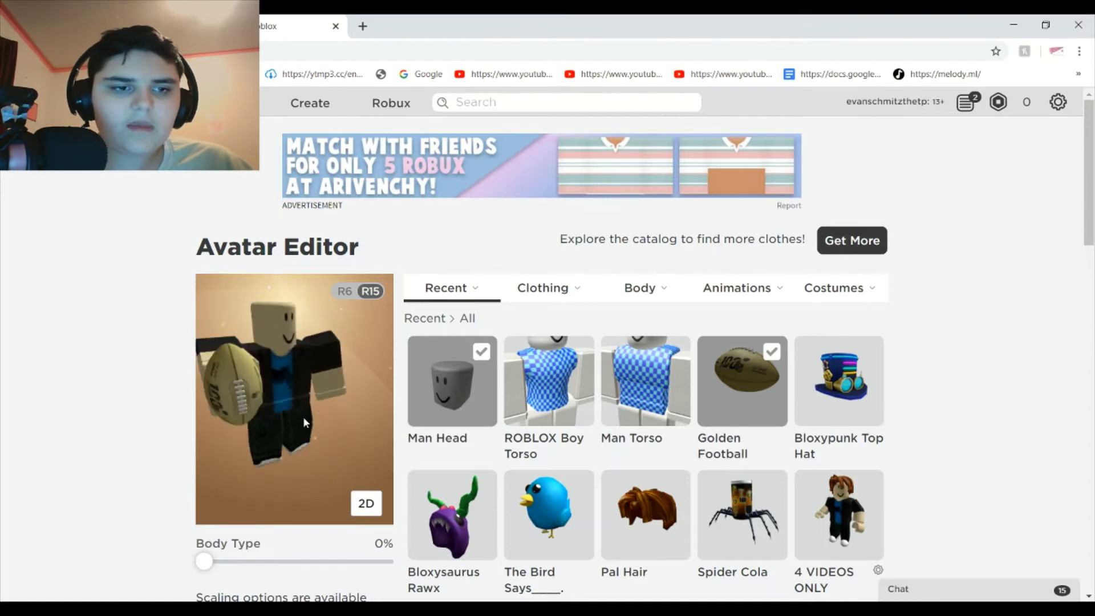
{"action": "left_click_drag", "start_coordinate": [298, 402], "coordinate": [227, 213]}
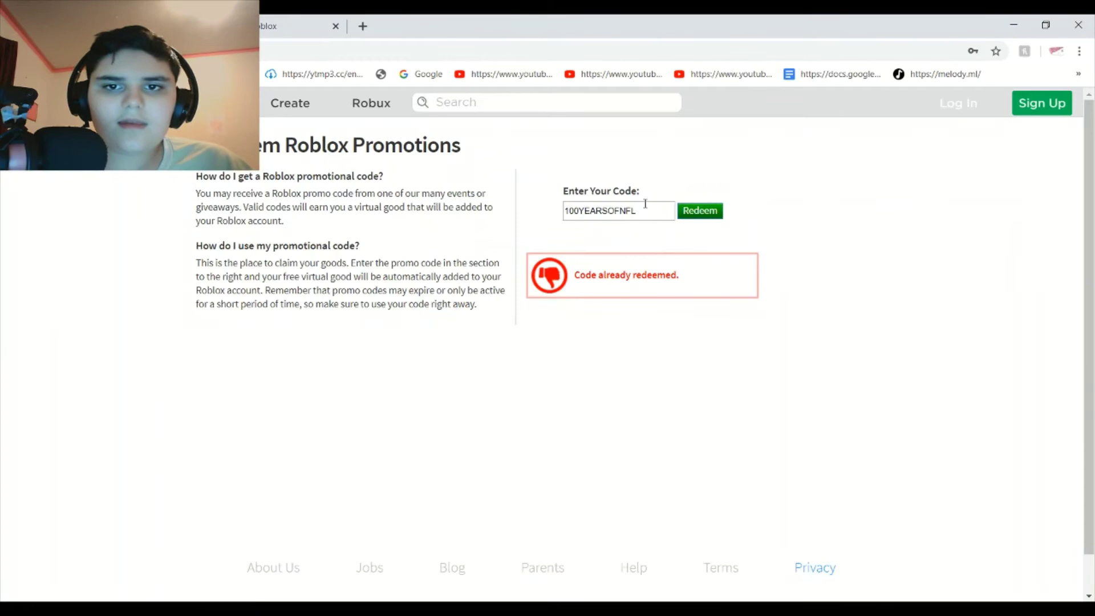
- Replace the old NFL code in the Enter Your Code box with SPIDERCOLA
{"action": "left_click_drag", "start_coordinate": [644, 210], "coordinate": [563, 210]}
{"action": "key", "text": "BackSpace"}
{"action": "type", "text": "SP"}
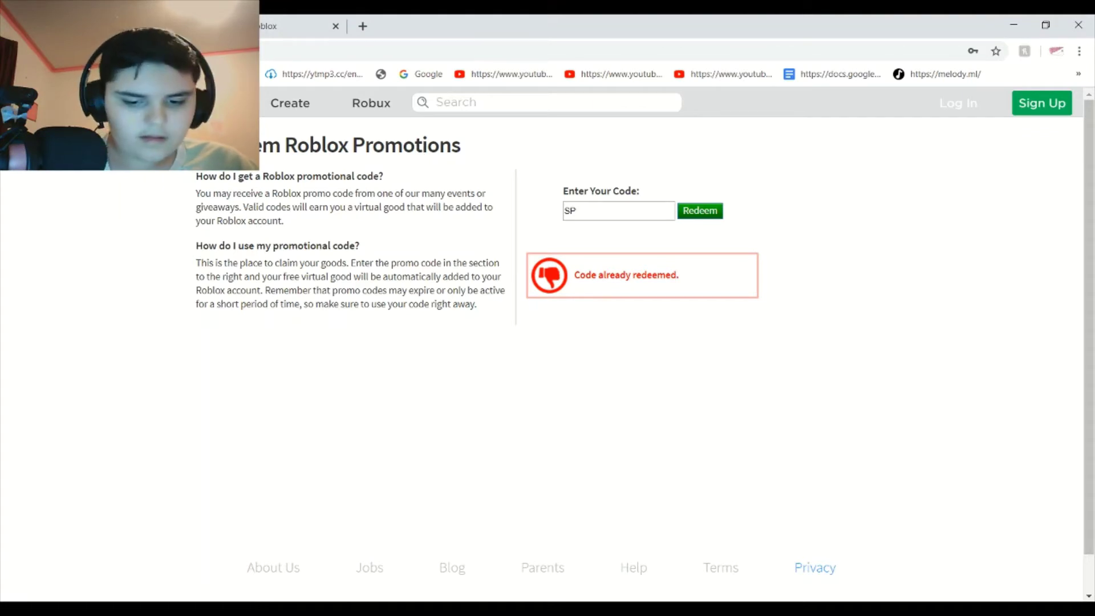
{"action": "type", "text": "ID"}
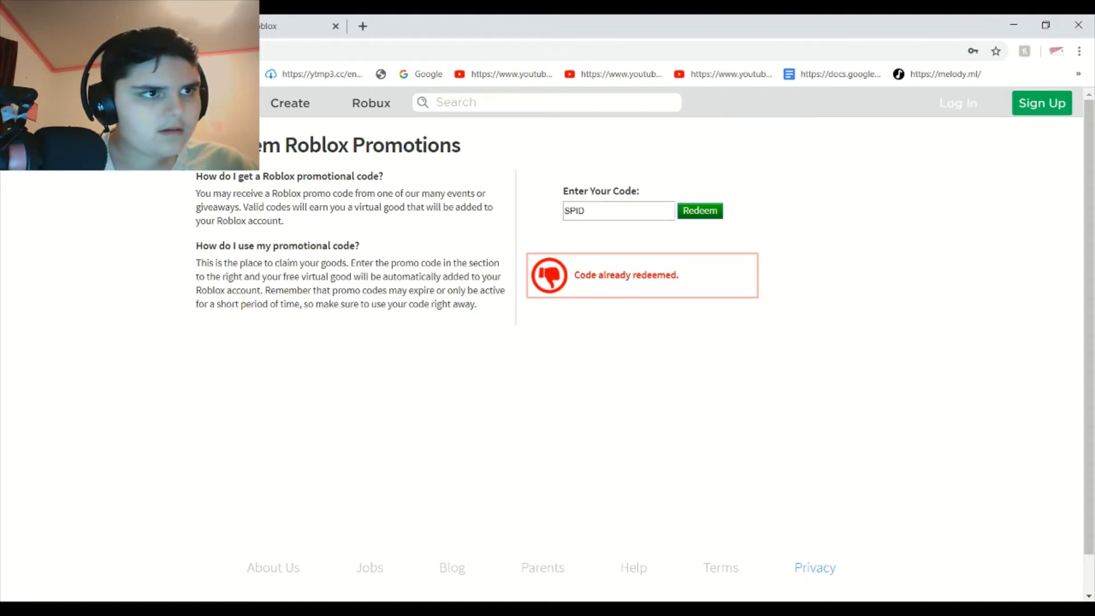
{"action": "type", "text": "ERC"}
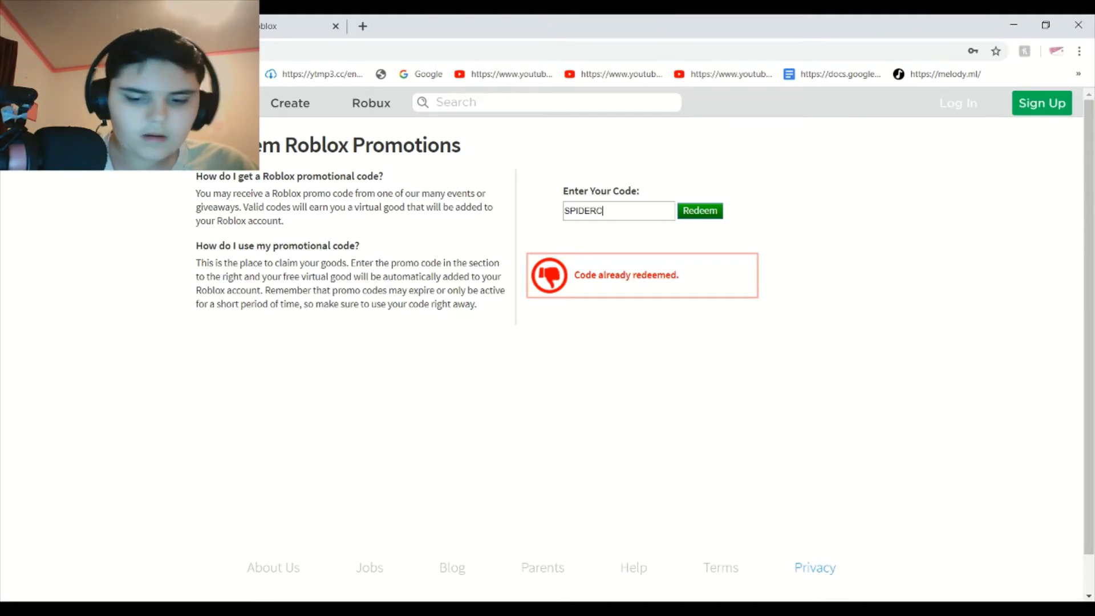
{"action": "type", "text": "OLA"}
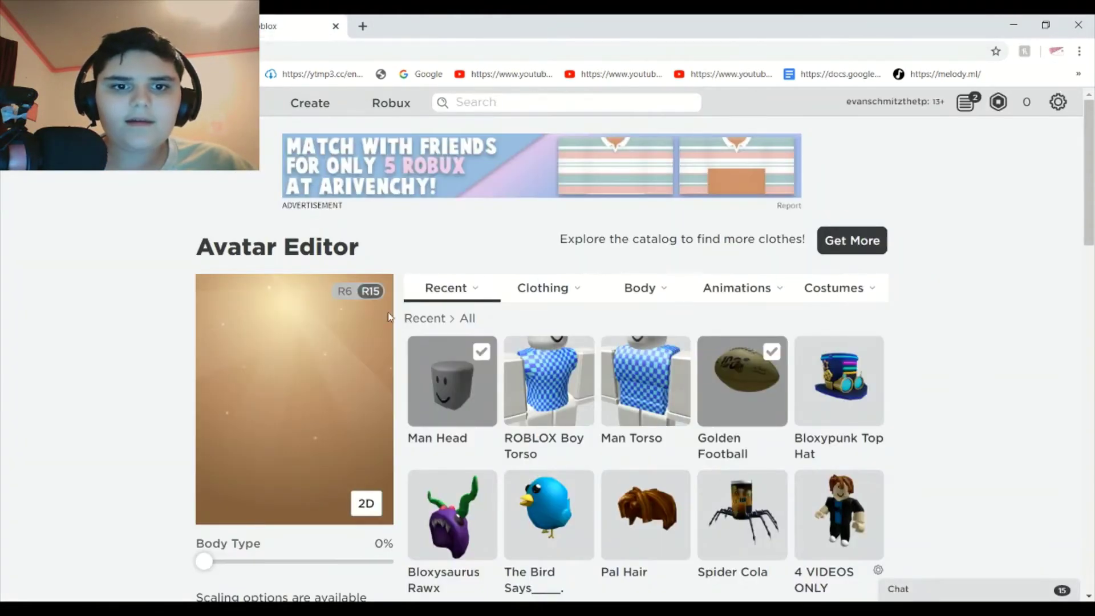
- Equip Spider Cola from the Recent grid and rotate the avatar to view its side, back and top
{"action": "scroll", "coordinate": [422, 342], "scroll_direction": "down", "scroll_amount": 4}
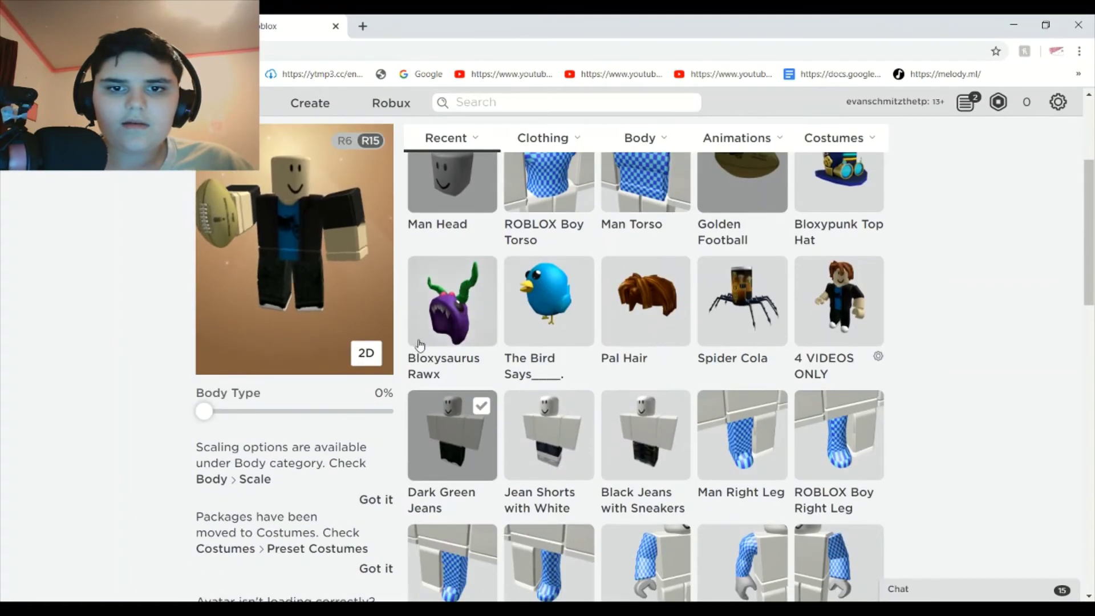
{"action": "mouse_move", "coordinate": [228, 217]}
{"action": "left_mouse_down"}
{"action": "mouse_move", "coordinate": [342, 251]}
{"action": "mouse_move", "coordinate": [753, 319]}
{"action": "left_mouse_up"}
{"action": "left_click", "coordinate": [753, 319]}
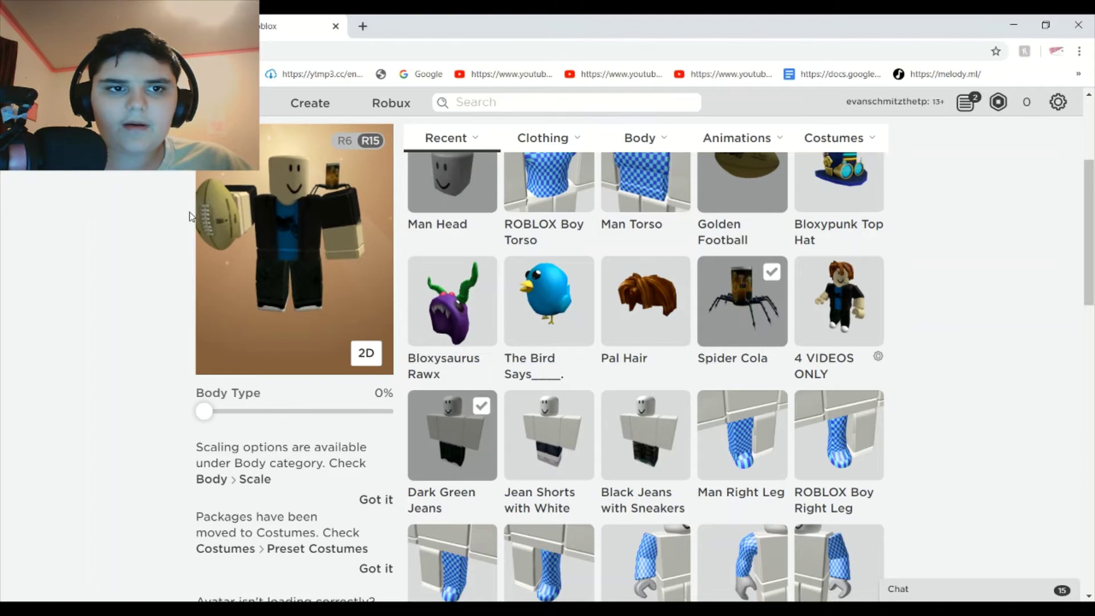
{"action": "mouse_move", "coordinate": [200, 224]}
{"action": "left_mouse_down"}
{"action": "mouse_move", "coordinate": [176, 276]}
{"action": "mouse_move", "coordinate": [260, 266]}
{"action": "left_mouse_up"}
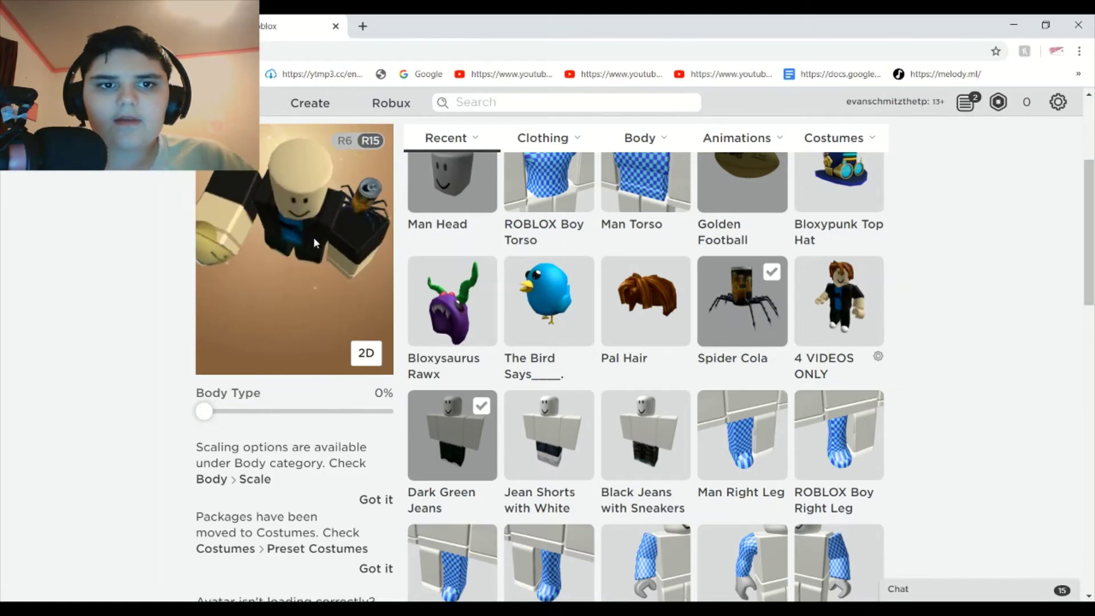
{"action": "mouse_move", "coordinate": [310, 241]}
{"action": "left_mouse_down"}
{"action": "mouse_move", "coordinate": [302, 252]}
{"action": "mouse_move", "coordinate": [303, 183]}
{"action": "mouse_move", "coordinate": [305, 235]}
{"action": "mouse_move", "coordinate": [307, 225]}
{"action": "left_mouse_up"}
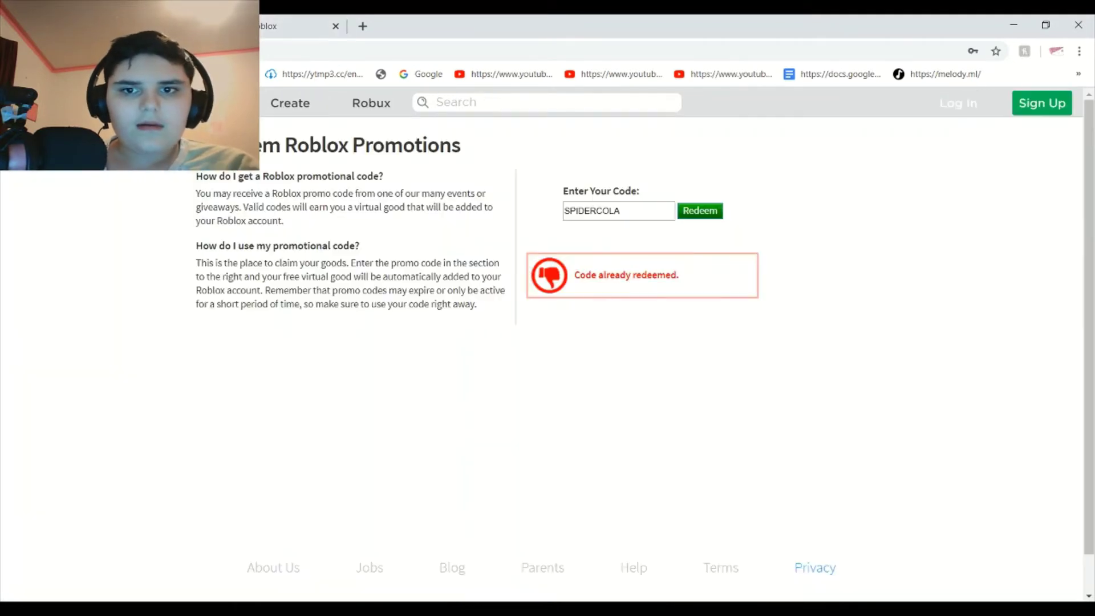
- Clear SPIDERCOLA from the code box and enter the next code, TWEETROBLOX
{"action": "key", "text": "ctrl+a"}
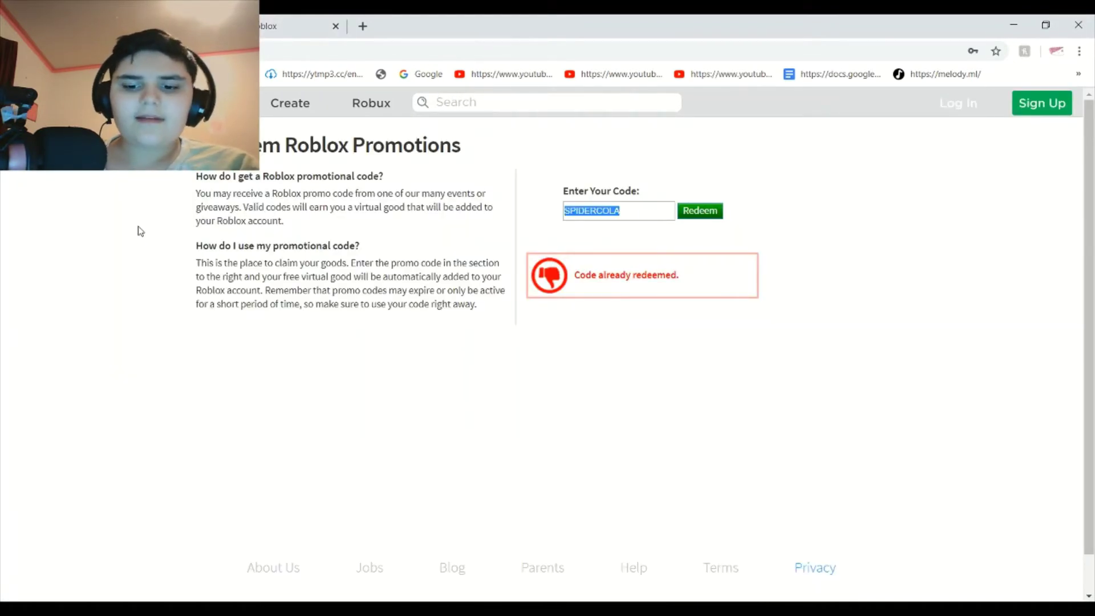
{"action": "key", "text": "BackSpace"}
{"action": "type", "text": "TW"}
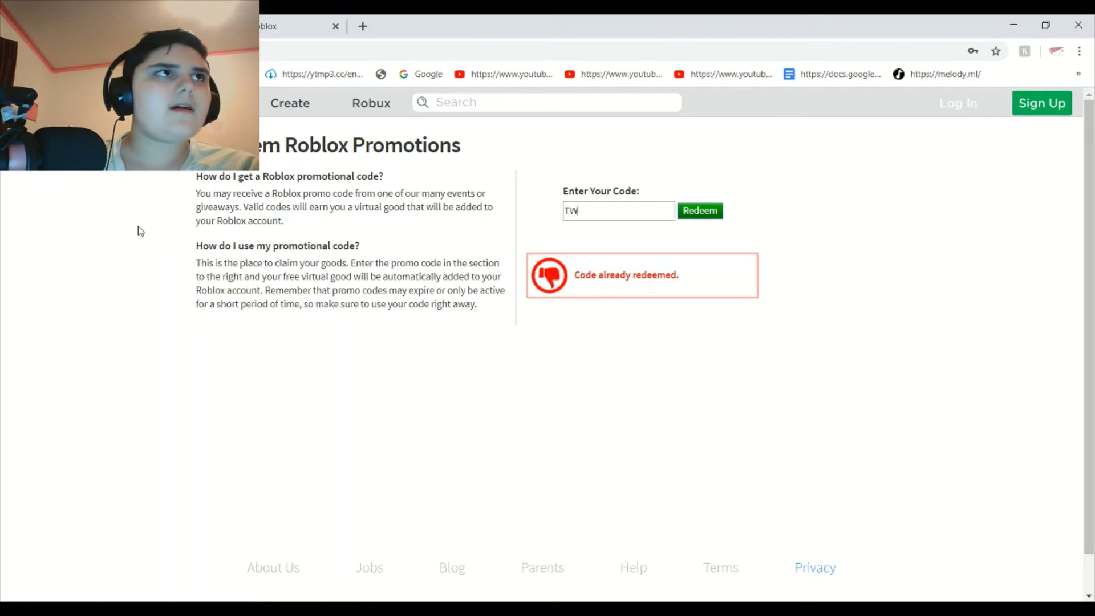
{"action": "type", "text": "E"}
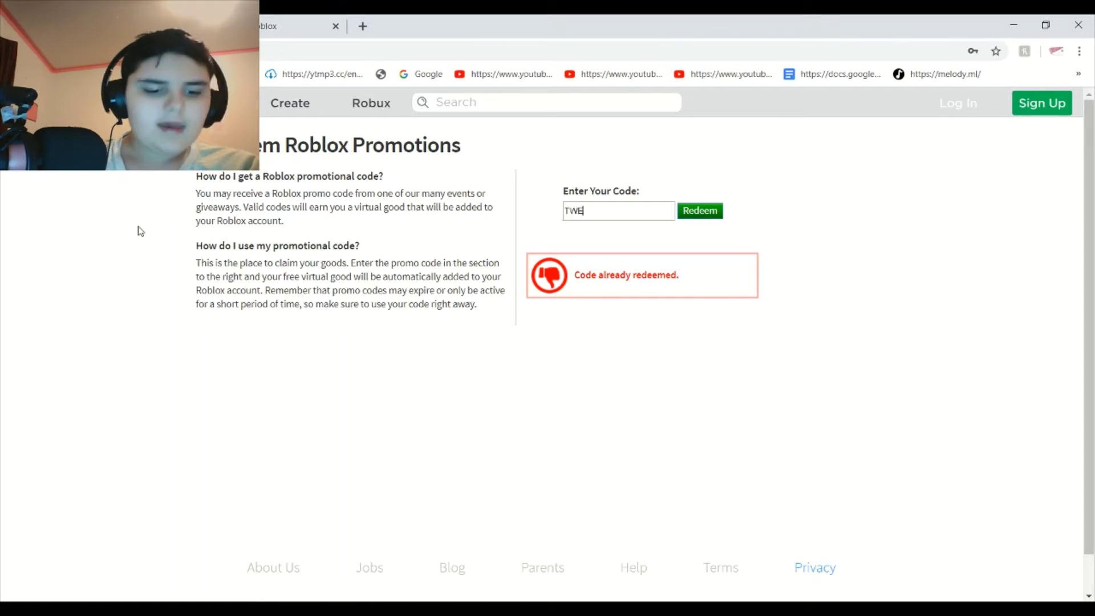
{"action": "type", "text": "ET"}
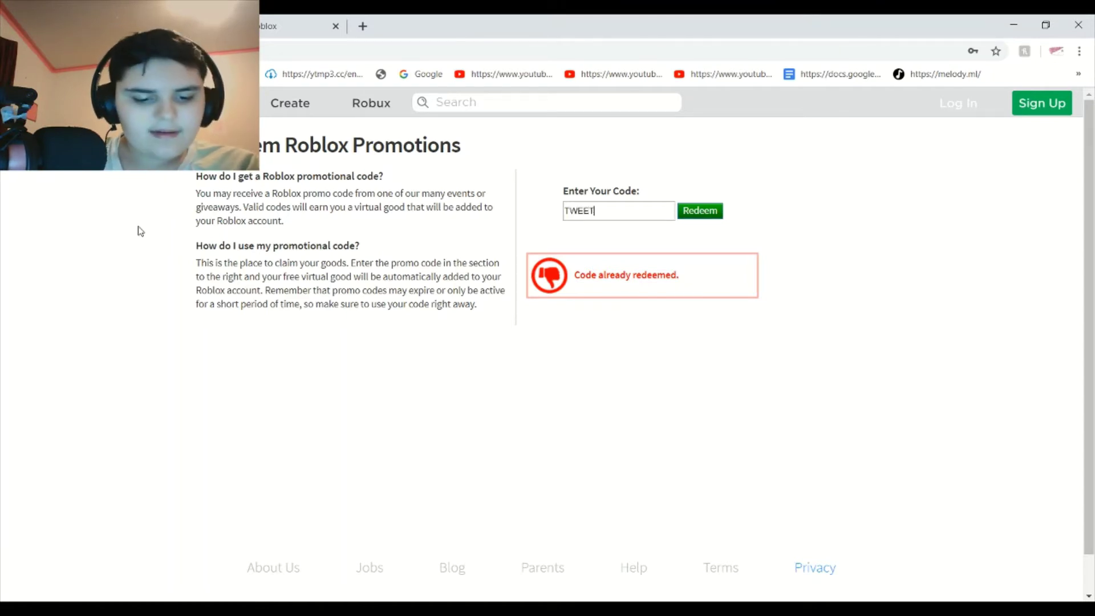
{"action": "type", "text": "RO"}
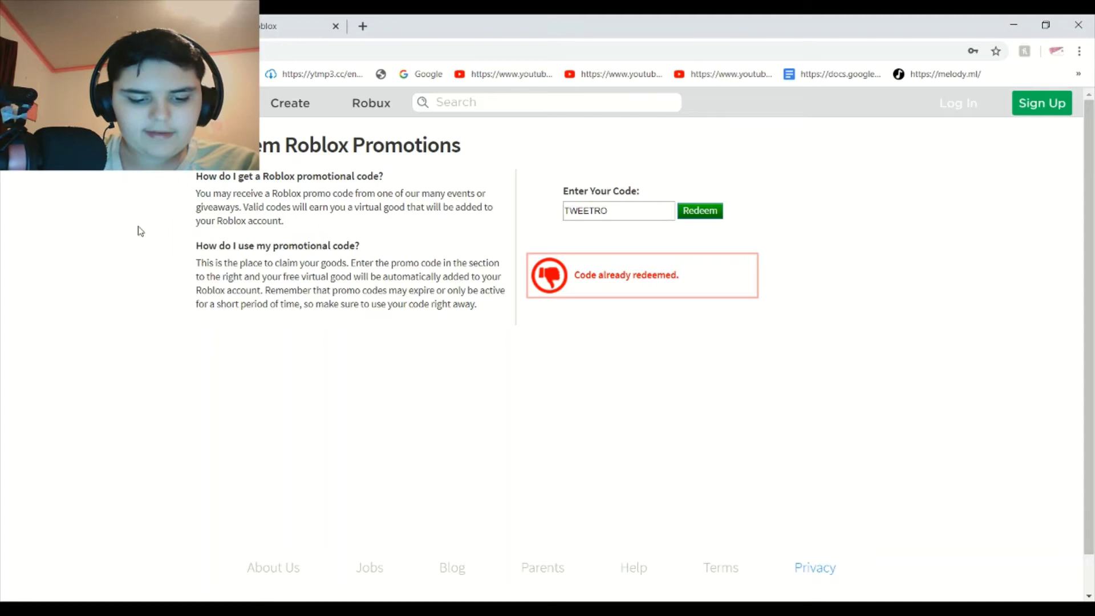
{"action": "type", "text": "BLOX"}
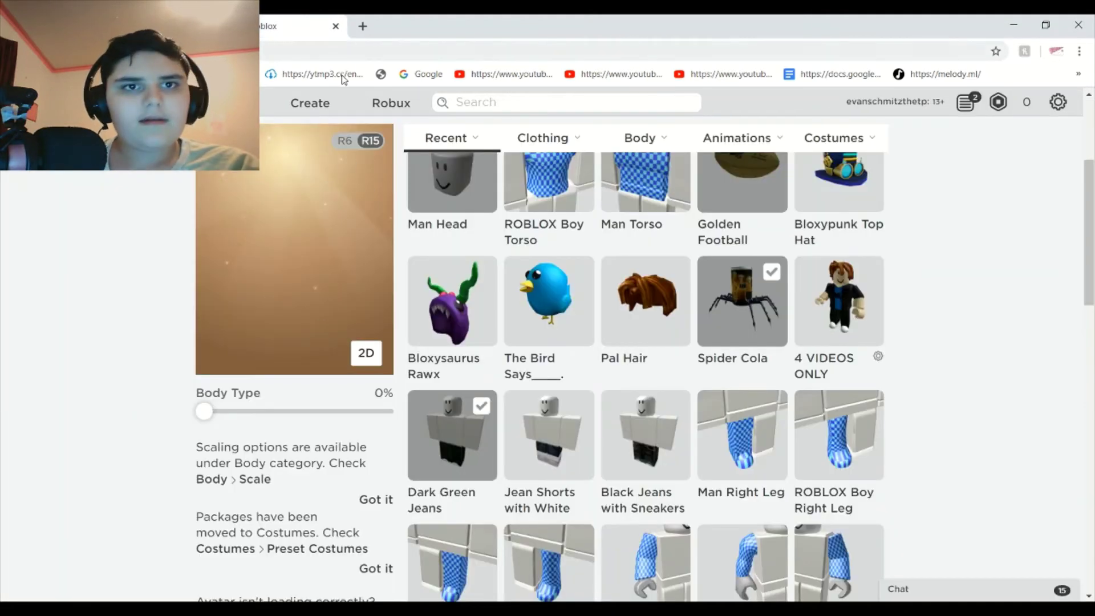
- Equip The Bird Says from the Recent grid and rotate the avatar to a side view
{"action": "left_click", "coordinate": [528, 297]}
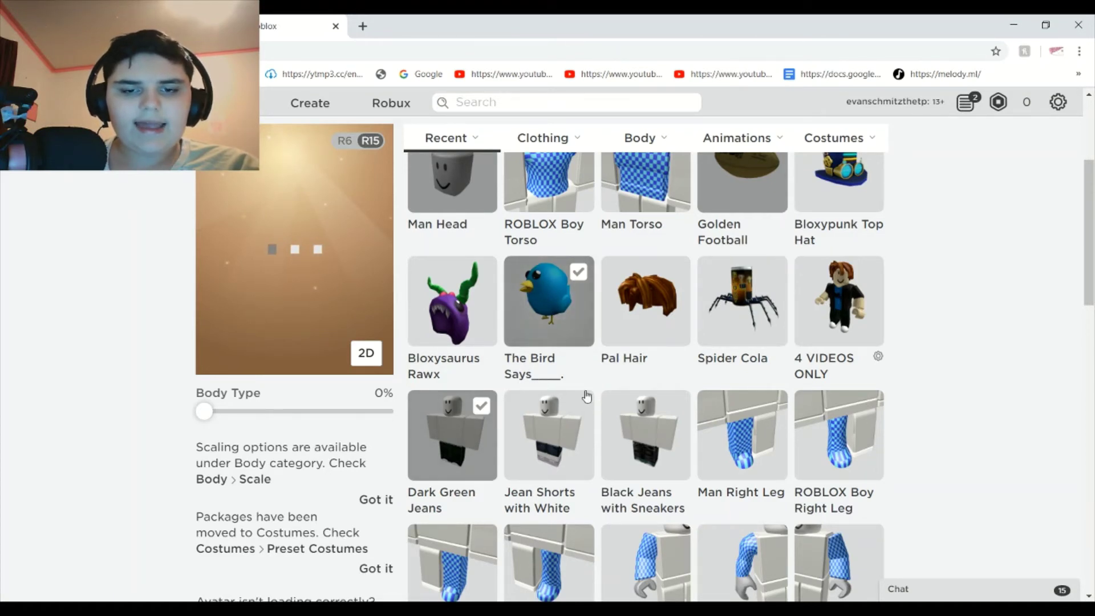
{"action": "mouse_move", "coordinate": [255, 245]}
{"action": "left_mouse_down"}
{"action": "mouse_move", "coordinate": [289, 251]}
{"action": "mouse_move", "coordinate": [299, 280]}
{"action": "mouse_move", "coordinate": [322, 286]}
{"action": "mouse_move", "coordinate": [281, 270]}
{"action": "mouse_move", "coordinate": [287, 312]}
{"action": "mouse_move", "coordinate": [361, 264]}
{"action": "mouse_move", "coordinate": [279, 240]}
{"action": "mouse_move", "coordinate": [299, 253]}
{"action": "left_mouse_up"}
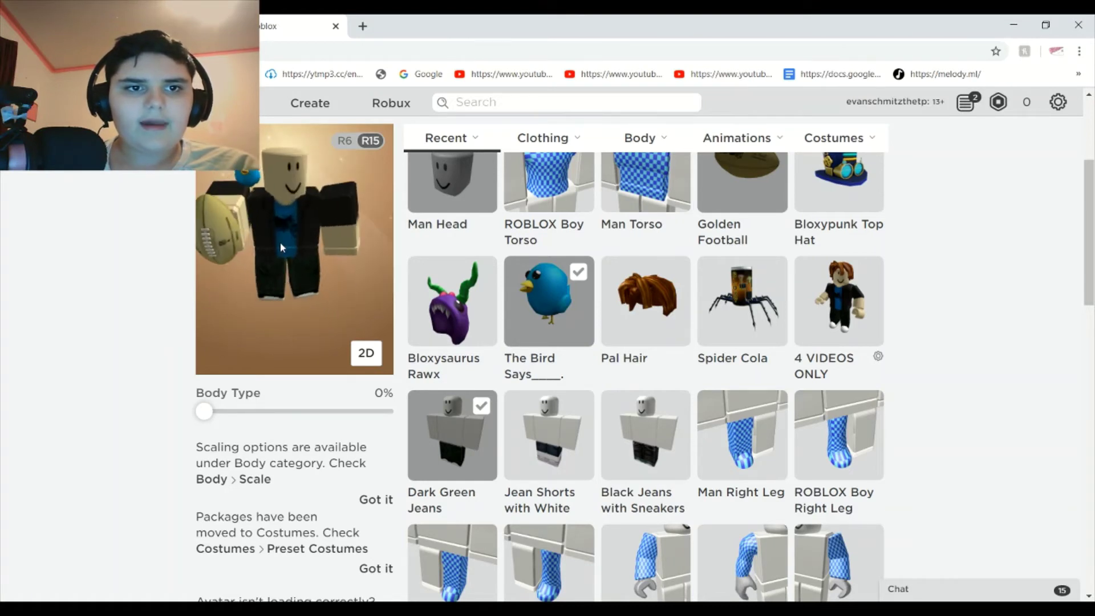
{"action": "mouse_move", "coordinate": [279, 248]}
{"action": "left_mouse_down"}
{"action": "mouse_move", "coordinate": [263, 236]}
{"action": "mouse_move", "coordinate": [255, 245]}
{"action": "mouse_move", "coordinate": [276, 171]}
{"action": "mouse_move", "coordinate": [334, 257]}
{"action": "mouse_move", "coordinate": [263, 173]}
{"action": "mouse_move", "coordinate": [276, 173]}
{"action": "mouse_move", "coordinate": [232, 190]}
{"action": "left_mouse_up"}
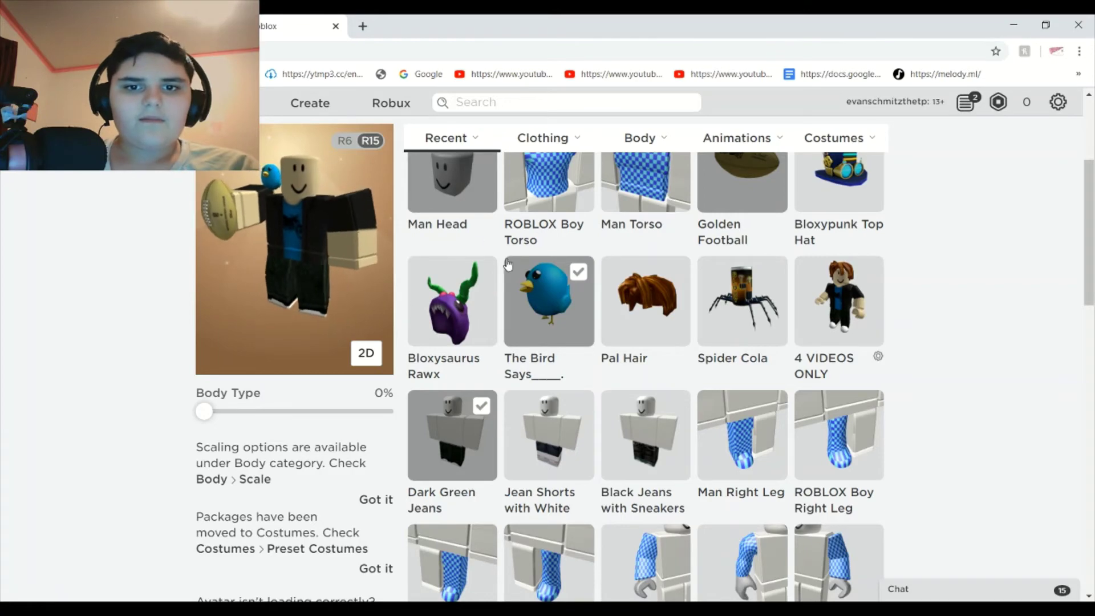
- Swap The Bird Says for the Bloxypunk Top Hat, then tilt and turn the avatar to inspect the hat
{"action": "scroll", "coordinate": [555, 286], "scroll_direction": "up", "scroll_amount": 2}
{"action": "scroll", "coordinate": [554, 287], "scroll_direction": "down", "scroll_amount": 2}
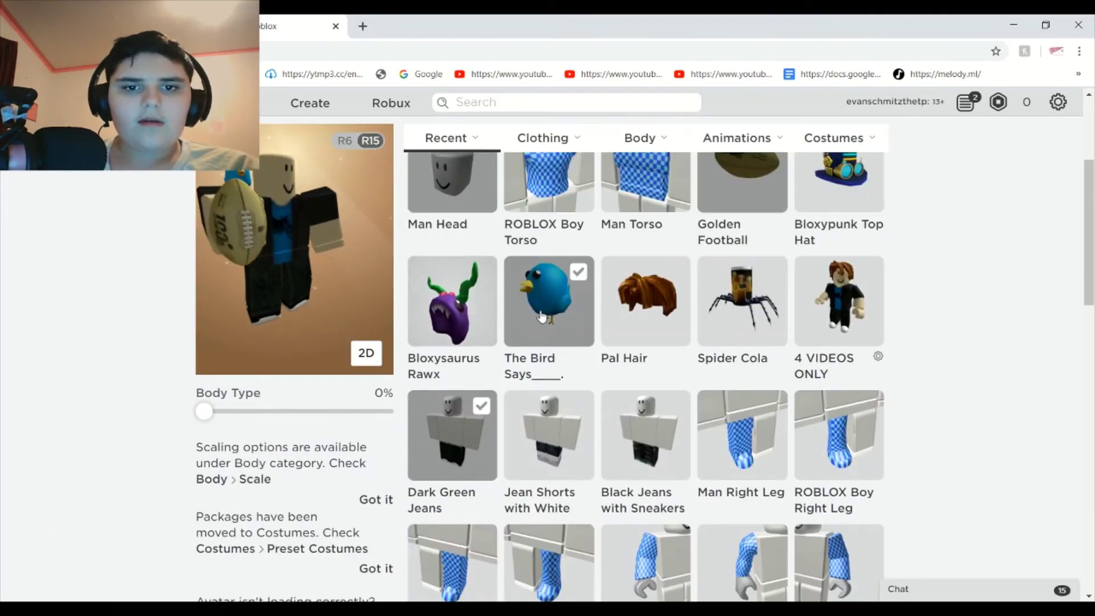
{"action": "left_click", "coordinate": [452, 317]}
{"action": "scroll", "coordinate": [448, 319], "scroll_direction": "down", "scroll_amount": 1}
{"action": "scroll", "coordinate": [448, 320], "scroll_direction": "up", "scroll_amount": 5}
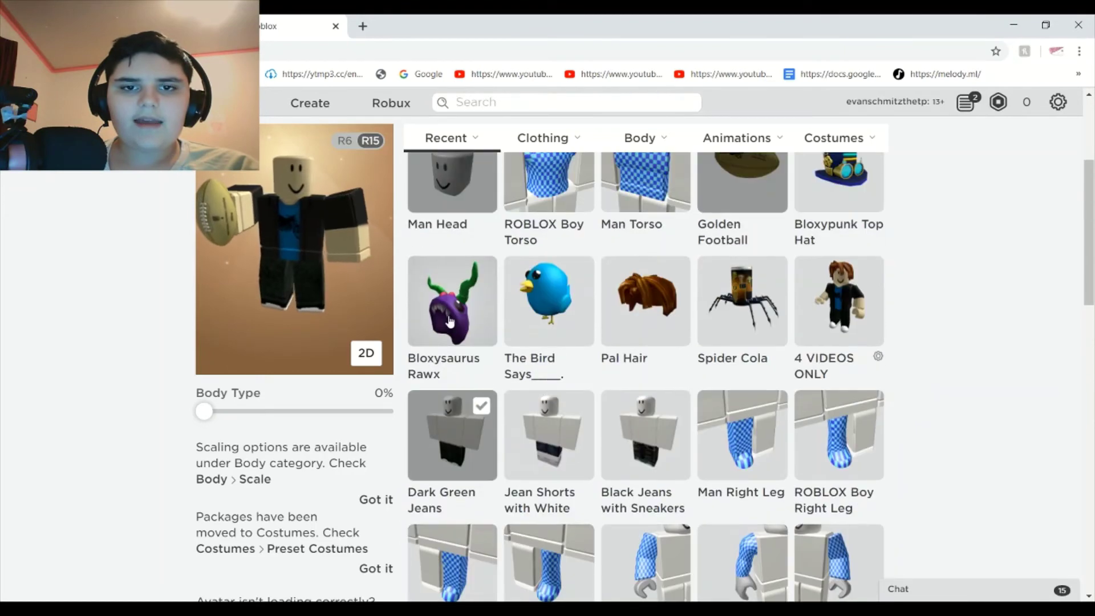
{"action": "left_click", "coordinate": [797, 388]}
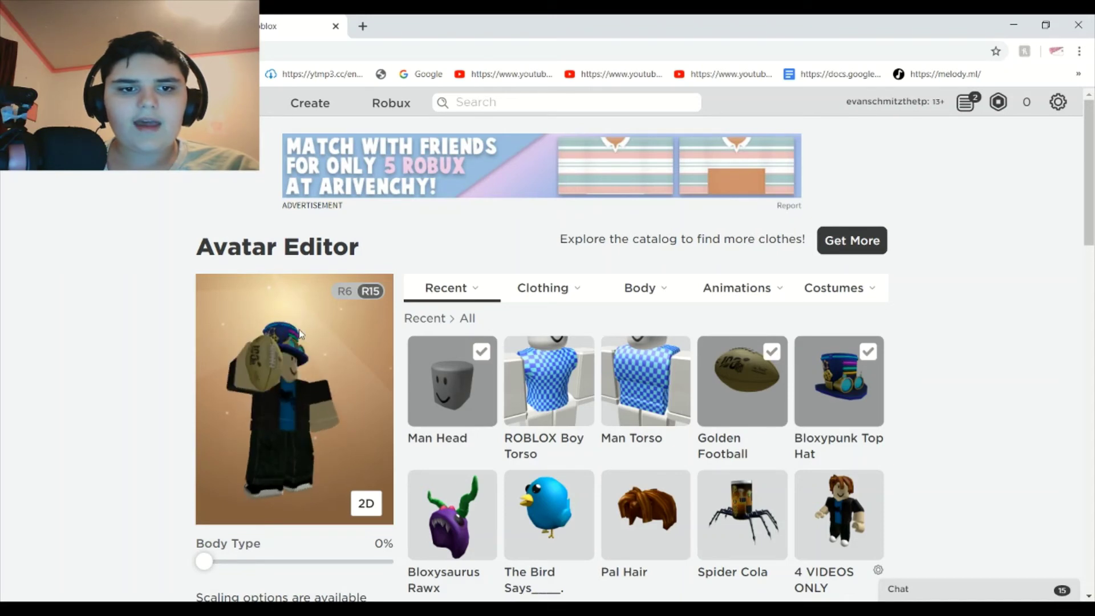
{"action": "mouse_move", "coordinate": [238, 320]}
{"action": "left_mouse_down"}
{"action": "mouse_move", "coordinate": [296, 336]}
{"action": "mouse_move", "coordinate": [332, 368]}
{"action": "mouse_move", "coordinate": [284, 360]}
{"action": "left_mouse_up"}
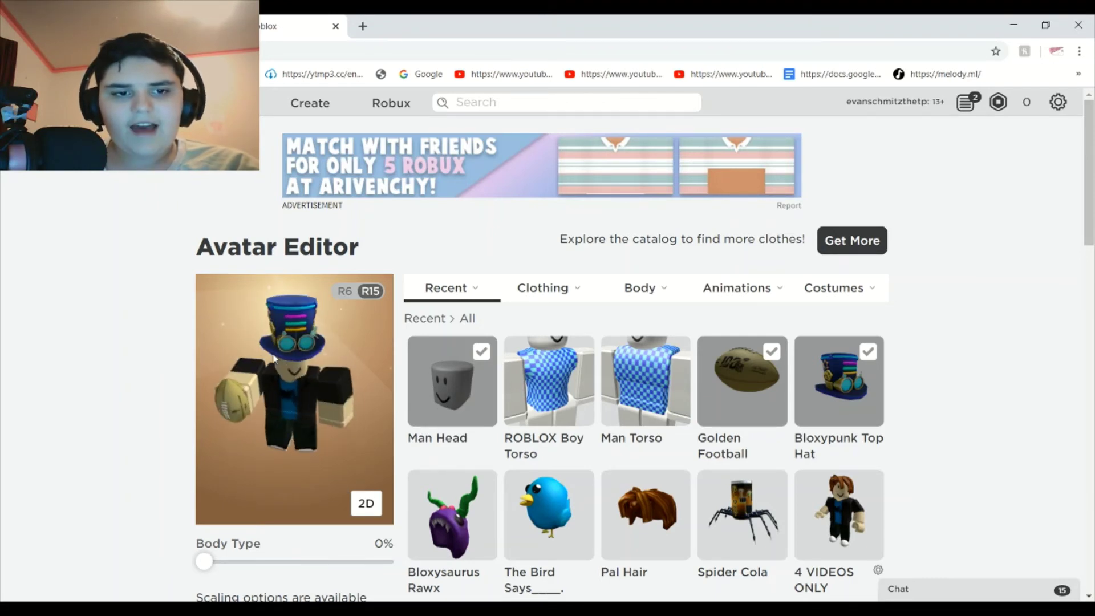
{"action": "mouse_move", "coordinate": [274, 358]}
{"action": "left_mouse_down"}
{"action": "mouse_move", "coordinate": [253, 352]}
{"action": "mouse_move", "coordinate": [338, 362]}
{"action": "left_mouse_up"}
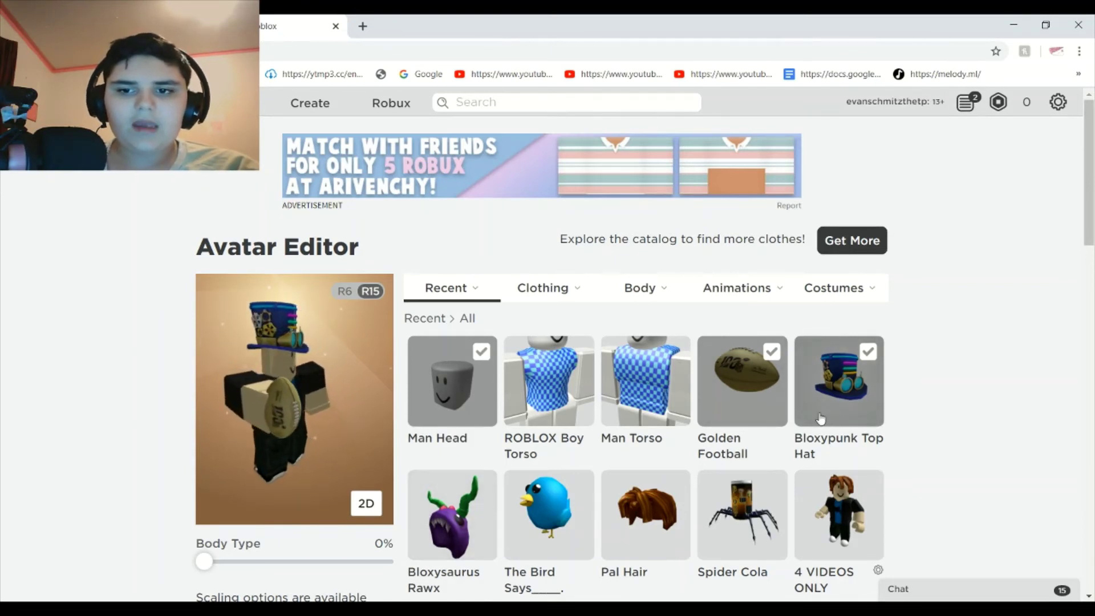
- Replace the Bloxypunk Top Hat with Bloxysaurus Rawx and turn the avatar to a side view
{"action": "left_click", "coordinate": [881, 360]}
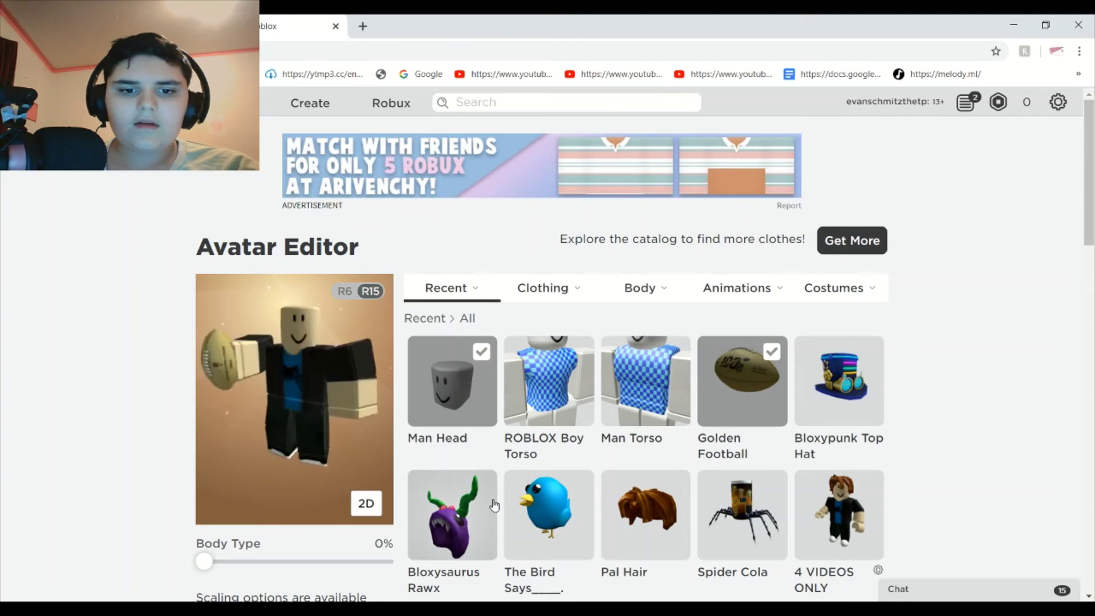
{"action": "left_click", "coordinate": [419, 490]}
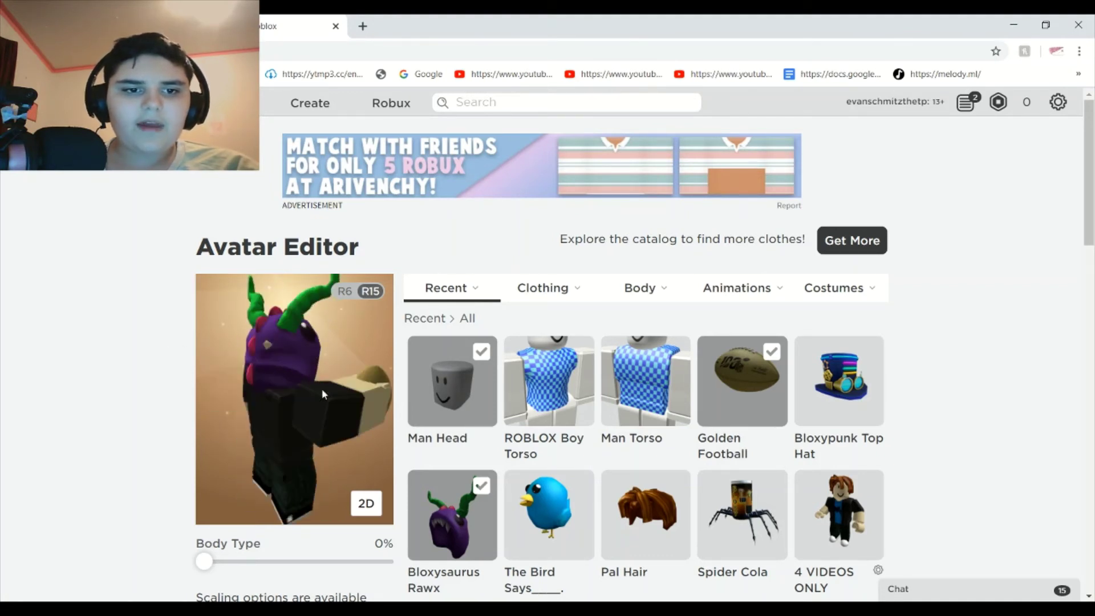
{"action": "mouse_move", "coordinate": [324, 388]}
{"action": "left_mouse_down"}
{"action": "mouse_move", "coordinate": [290, 381]}
{"action": "mouse_move", "coordinate": [323, 388]}
{"action": "mouse_move", "coordinate": [324, 414]}
{"action": "mouse_move", "coordinate": [333, 390]}
{"action": "mouse_move", "coordinate": [314, 367]}
{"action": "mouse_move", "coordinate": [327, 388]}
{"action": "mouse_move", "coordinate": [223, 365]}
{"action": "mouse_move", "coordinate": [162, 374]}
{"action": "mouse_move", "coordinate": [240, 370]}
{"action": "mouse_move", "coordinate": [186, 374]}
{"action": "mouse_move", "coordinate": [228, 318]}
{"action": "left_mouse_up"}
{"action": "scroll", "coordinate": [188, 375], "scroll_direction": "down", "scroll_amount": 2}
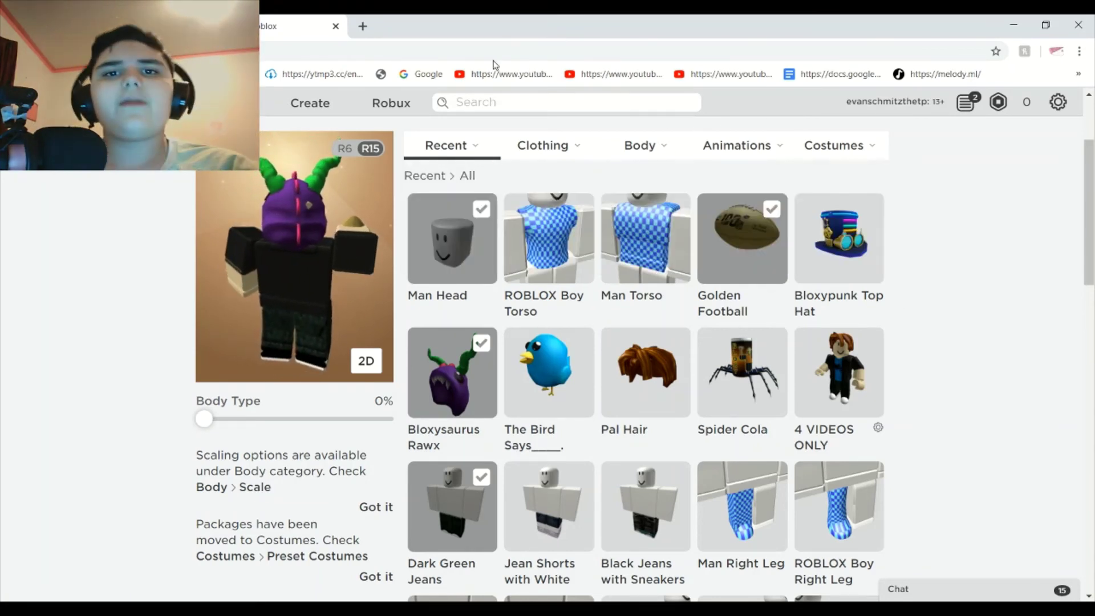
{"action": "scroll", "coordinate": [151, 284], "scroll_direction": "up", "scroll_amount": 3}
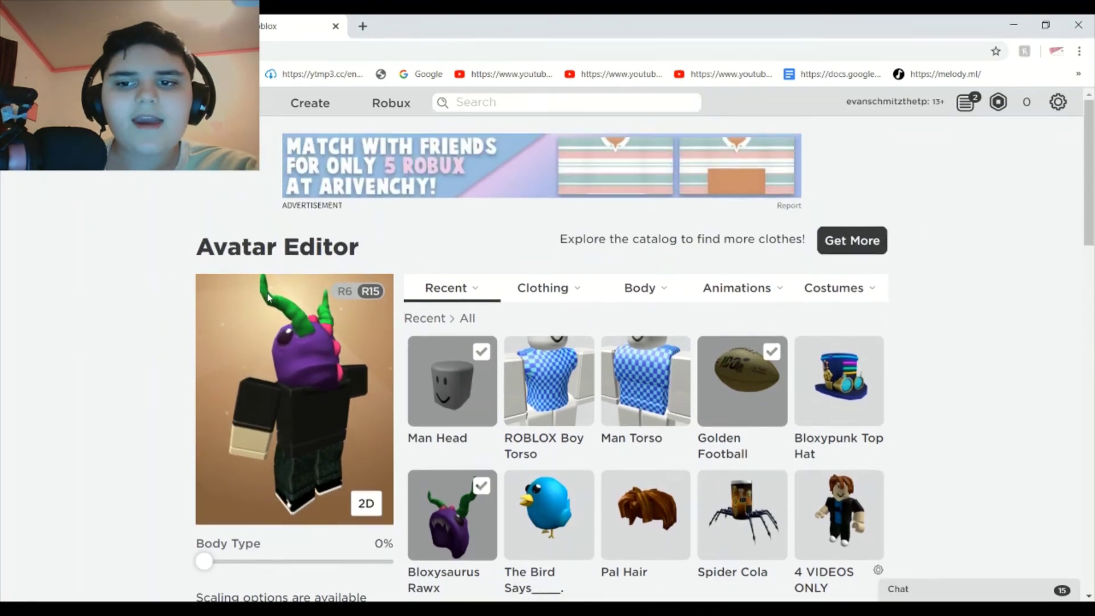
{"action": "mouse_move", "coordinate": [287, 368]}
{"action": "left_mouse_down"}
{"action": "mouse_move", "coordinate": [357, 374]}
{"action": "mouse_move", "coordinate": [322, 365]}
{"action": "mouse_move", "coordinate": [316, 342]}
{"action": "mouse_move", "coordinate": [206, 351]}
{"action": "mouse_move", "coordinate": [219, 371]}
{"action": "mouse_move", "coordinate": [254, 378]}
{"action": "mouse_move", "coordinate": [281, 361]}
{"action": "mouse_move", "coordinate": [228, 383]}
{"action": "mouse_move", "coordinate": [266, 351]}
{"action": "mouse_move", "coordinate": [276, 360]}
{"action": "mouse_move", "coordinate": [251, 382]}
{"action": "mouse_move", "coordinate": [288, 392]}
{"action": "mouse_move", "coordinate": [281, 367]}
{"action": "mouse_move", "coordinate": [248, 368]}
{"action": "left_mouse_up"}
{"action": "scroll", "coordinate": [216, 368], "scroll_direction": "up", "scroll_amount": 3}
{"action": "scroll", "coordinate": [253, 378], "scroll_direction": "down", "scroll_amount": 3}
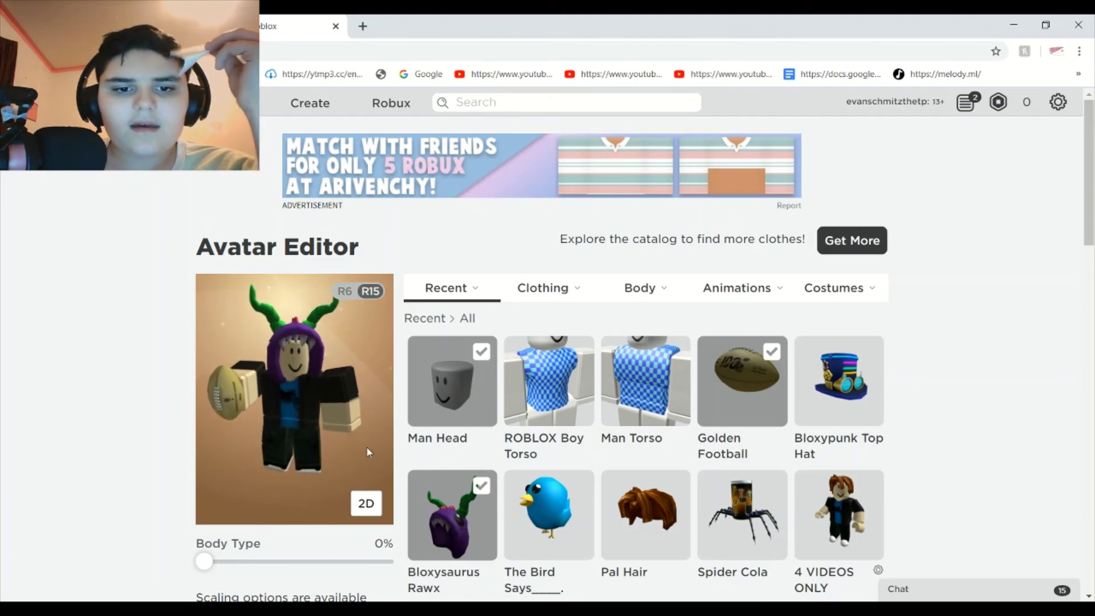
{"action": "left_click_drag", "start_coordinate": [355, 472], "coordinate": [393, 467]}
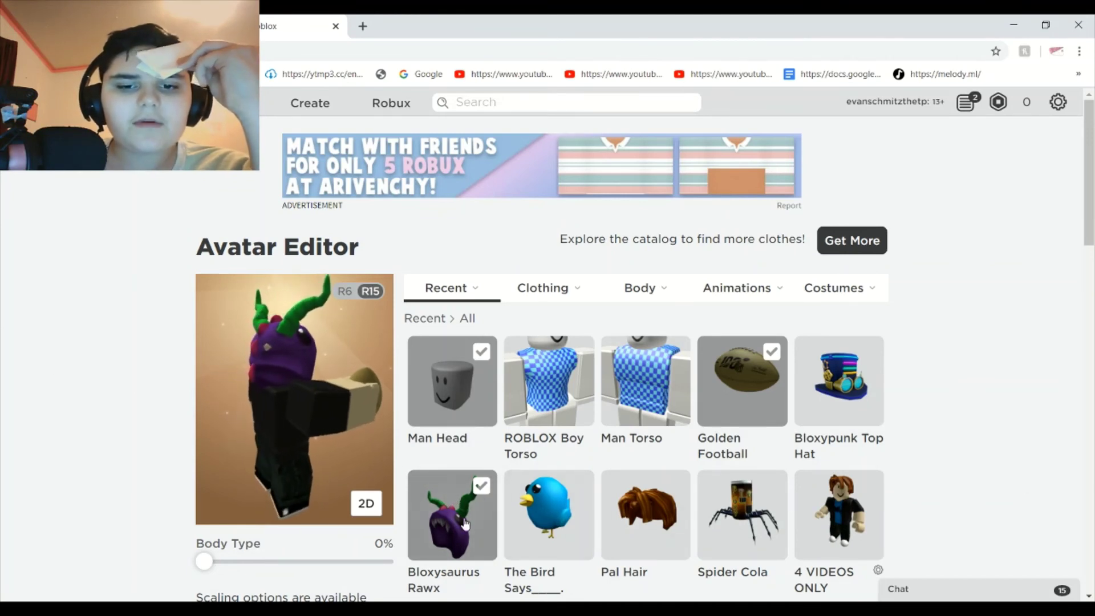
{"action": "mouse_move", "coordinate": [361, 447]}
{"action": "left_mouse_down"}
{"action": "mouse_move", "coordinate": [276, 397]}
{"action": "mouse_move", "coordinate": [398, 409]}
{"action": "mouse_move", "coordinate": [328, 405]}
{"action": "mouse_move", "coordinate": [311, 389]}
{"action": "mouse_move", "coordinate": [291, 403]}
{"action": "left_mouse_up"}
{"action": "scroll", "coordinate": [536, 421], "scroll_direction": "down", "scroll_amount": 10}
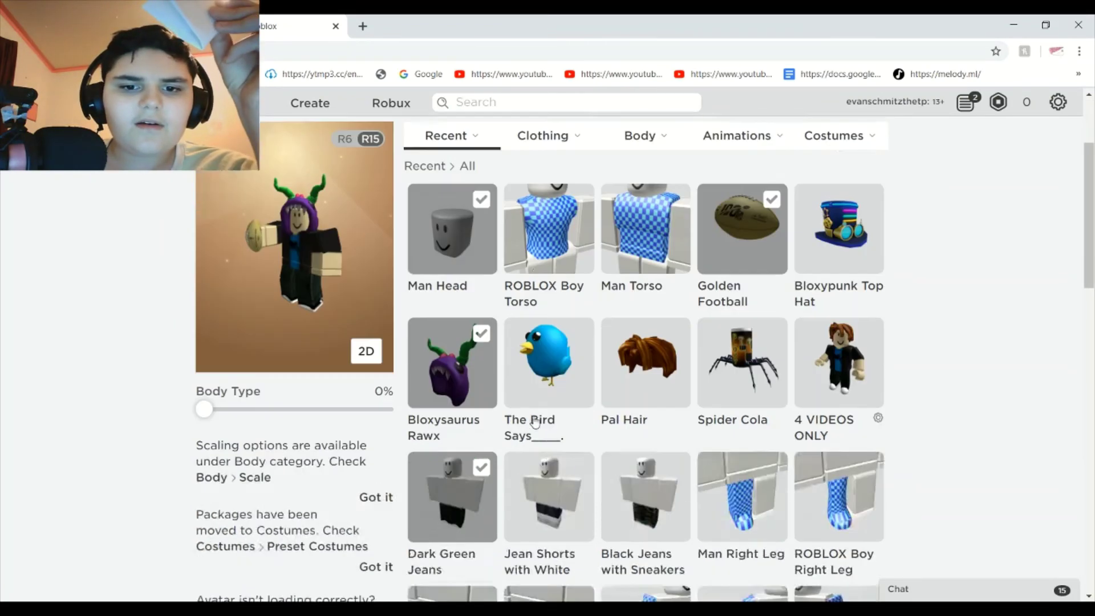
{"action": "scroll", "coordinate": [536, 421], "scroll_direction": "down", "scroll_amount": 5}
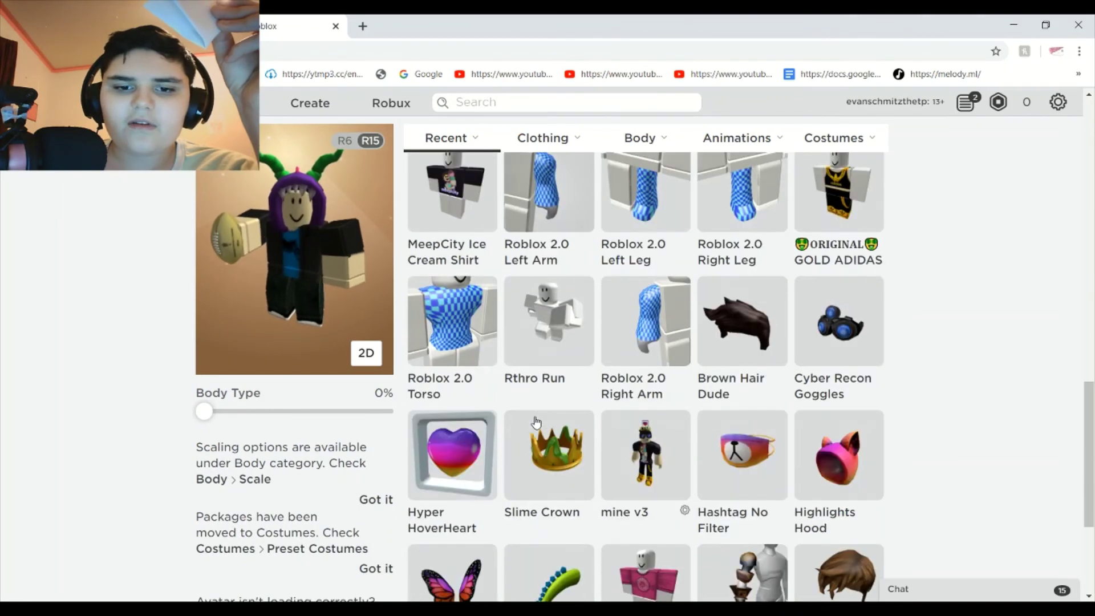
{"action": "scroll", "coordinate": [536, 421], "scroll_direction": "down", "scroll_amount": 4}
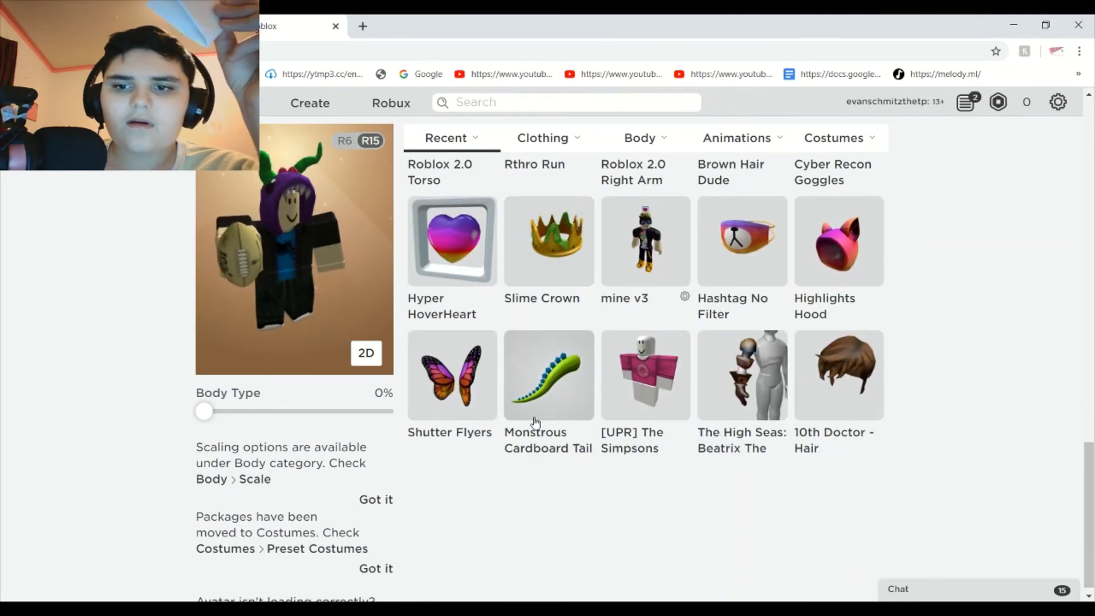
{"action": "scroll", "coordinate": [536, 423], "scroll_direction": "up", "scroll_amount": 3}
{"action": "scroll", "coordinate": [533, 425], "scroll_direction": "down", "scroll_amount": 10}
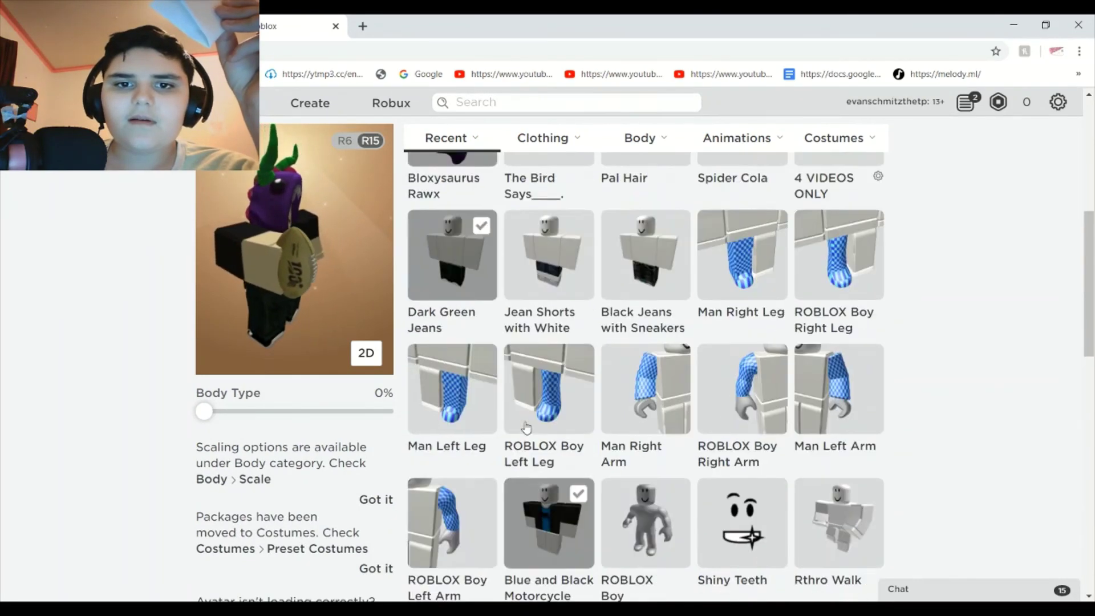
{"action": "scroll", "coordinate": [525, 428], "scroll_direction": "up", "scroll_amount": 7}
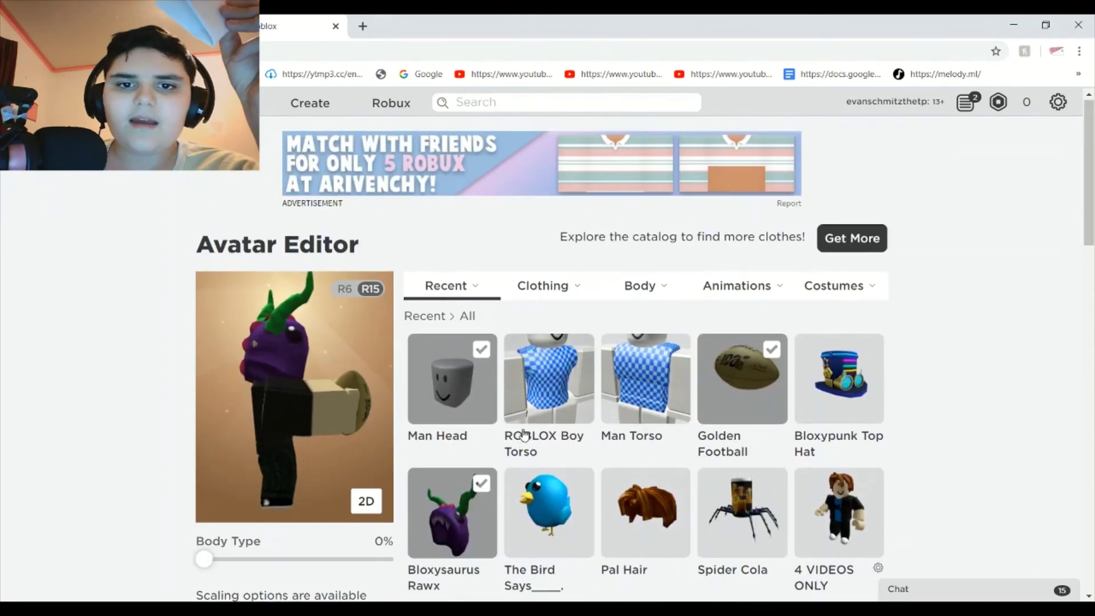